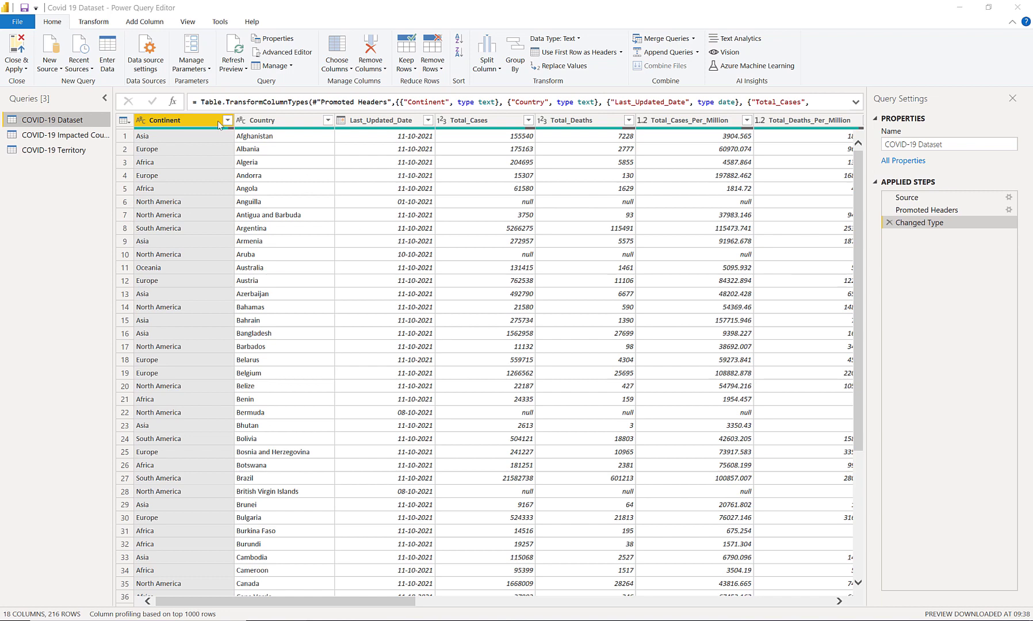
- Display Continent column statistics: 216 values, 7 distinct, 2 empty strings, no errors
{"action": "left_click", "coordinate": [95, 23]}
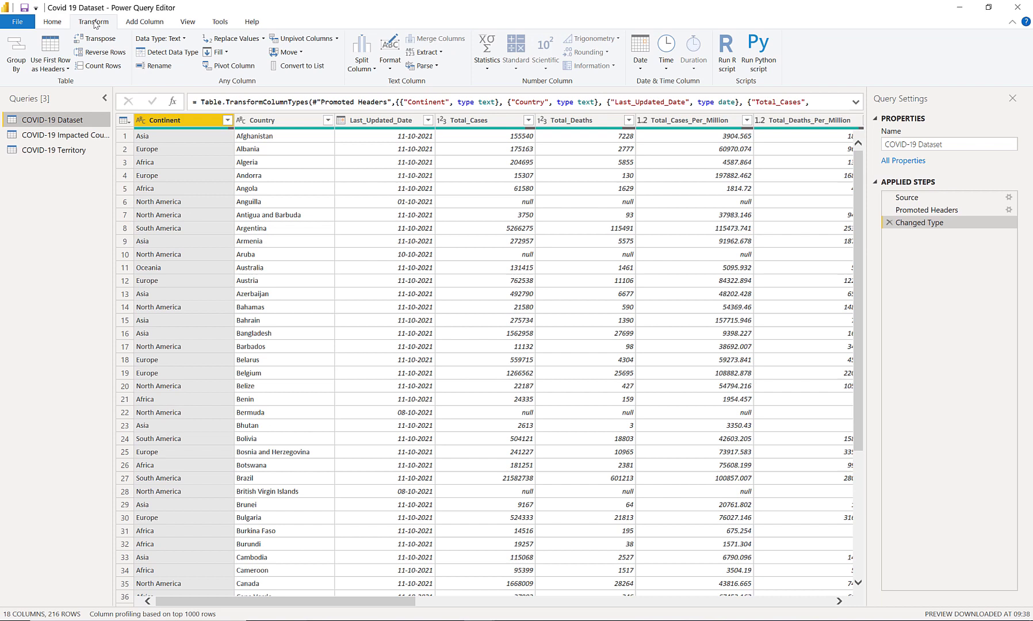
{"action": "left_click", "coordinate": [389, 68]}
{"action": "left_click", "coordinate": [389, 70]}
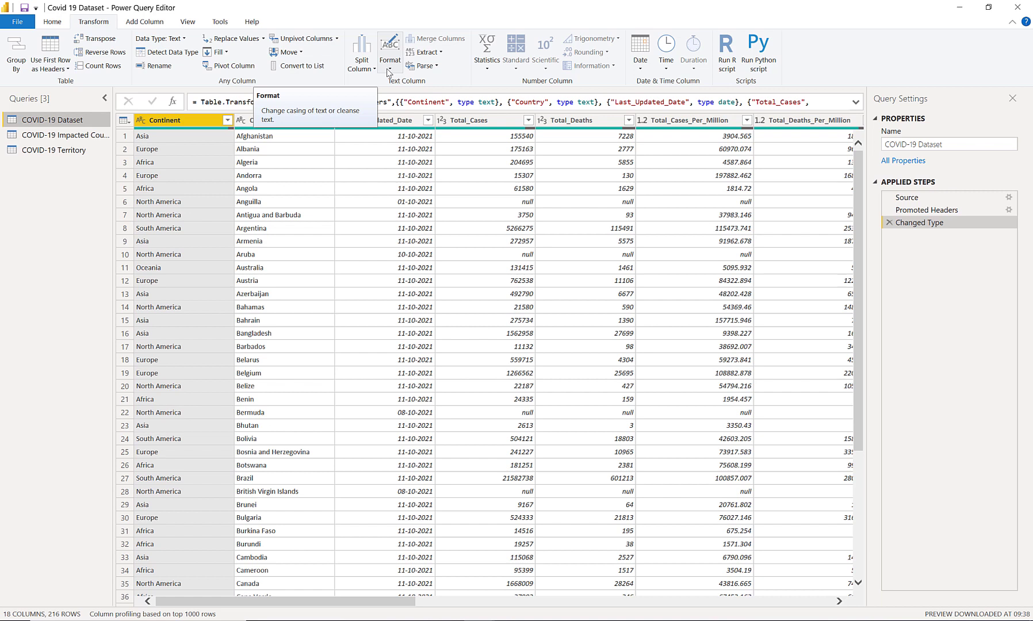
{"action": "left_click", "coordinate": [389, 70]}
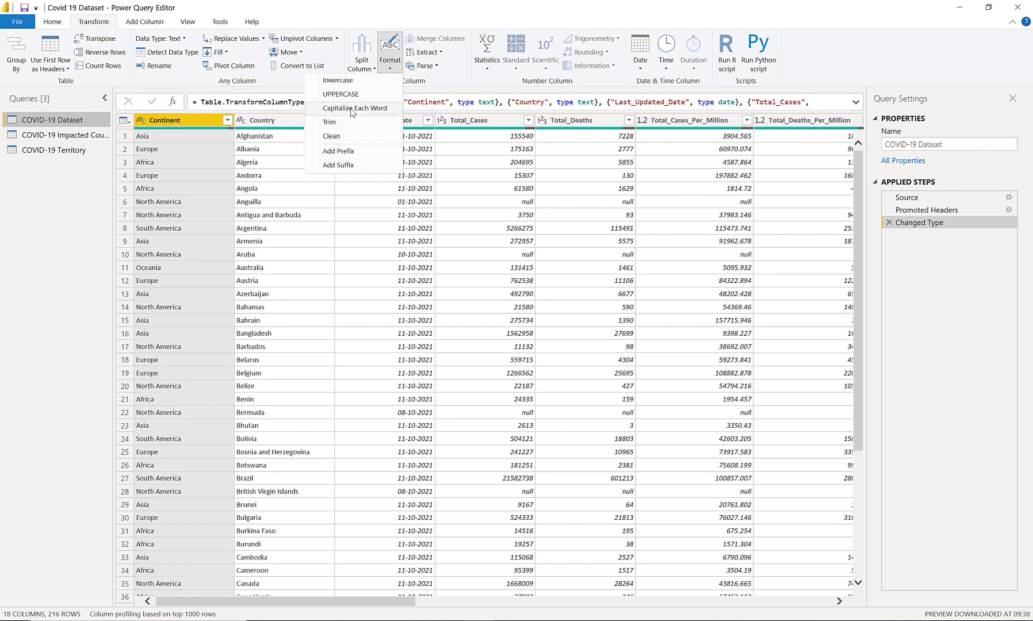
{"action": "left_click", "coordinate": [191, 125]}
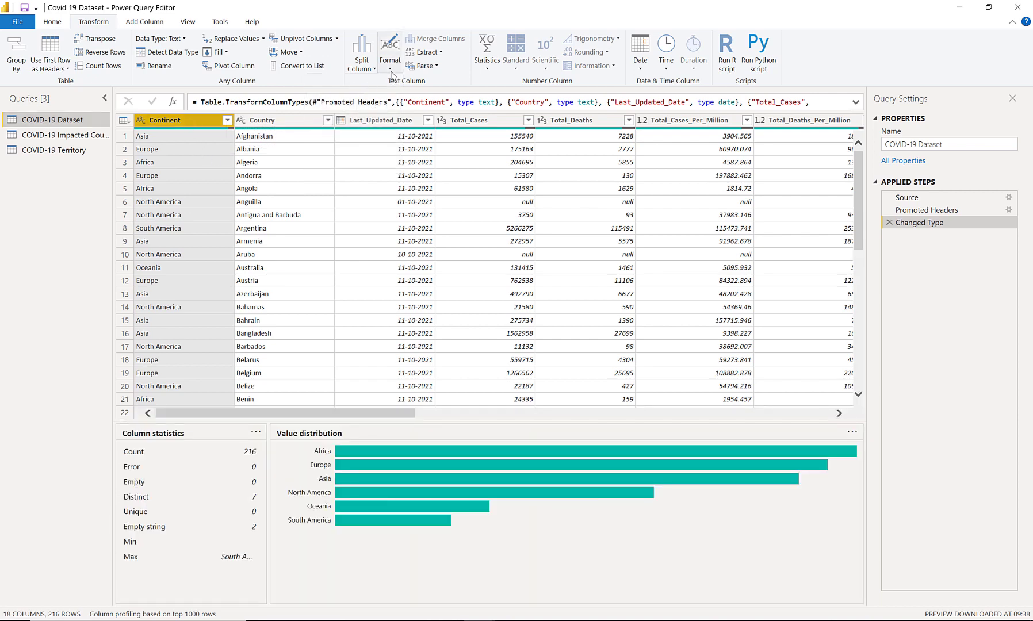
- Convert Continent values to UPPERCASE, then to Capitalize Each Word (e.g. North America)
{"action": "left_click", "coordinate": [394, 73]}
{"action": "left_click", "coordinate": [352, 93]}
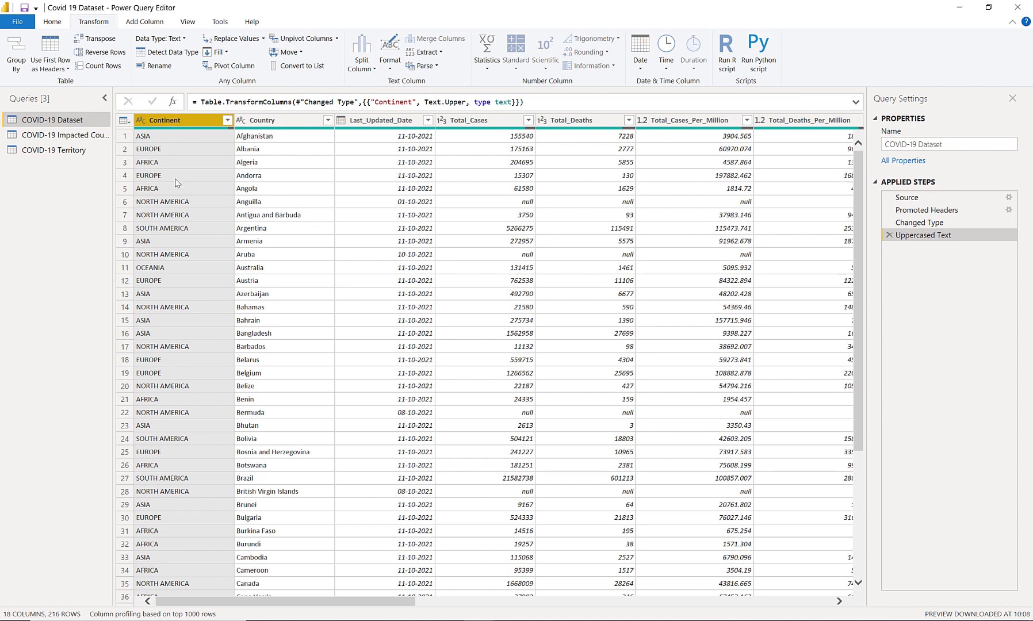
{"action": "left_click", "coordinate": [366, 68]}
{"action": "left_click", "coordinate": [365, 68]}
{"action": "left_click", "coordinate": [389, 68]}
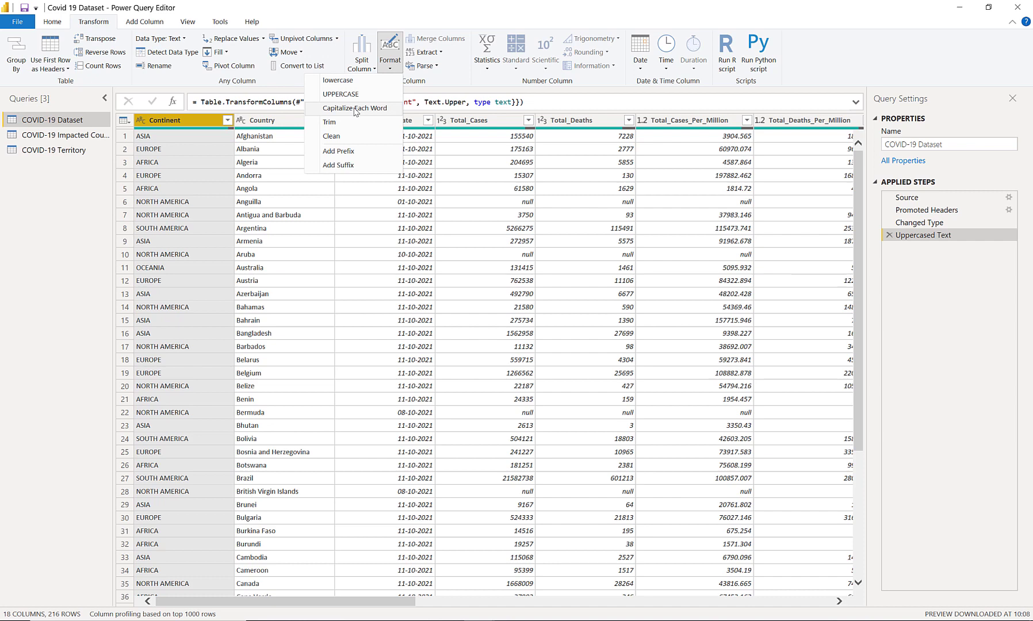
{"action": "left_click", "coordinate": [355, 109]}
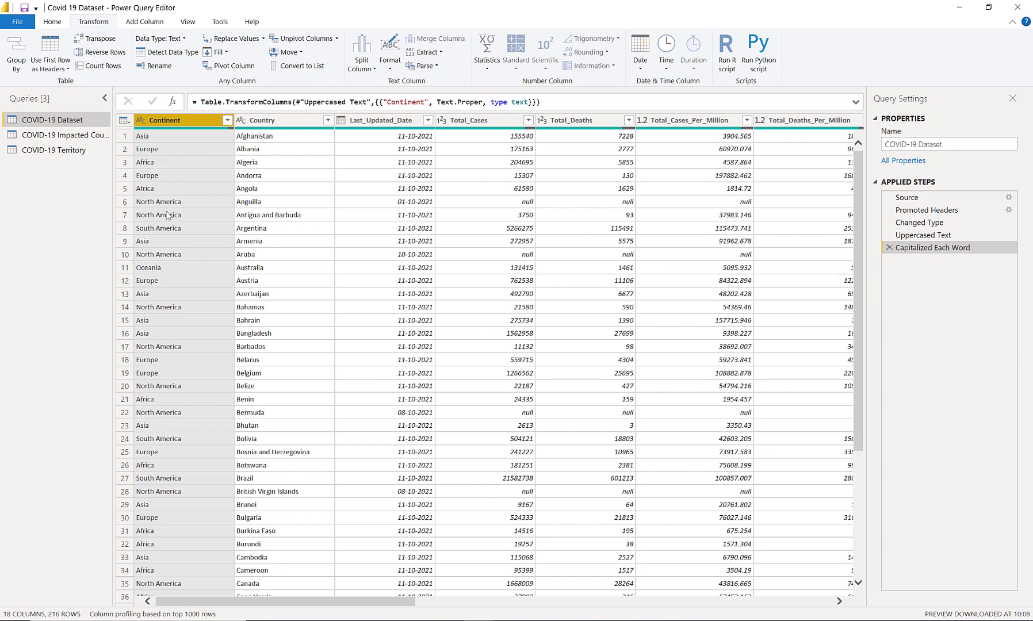
{"action": "right_click", "coordinate": [196, 120]}
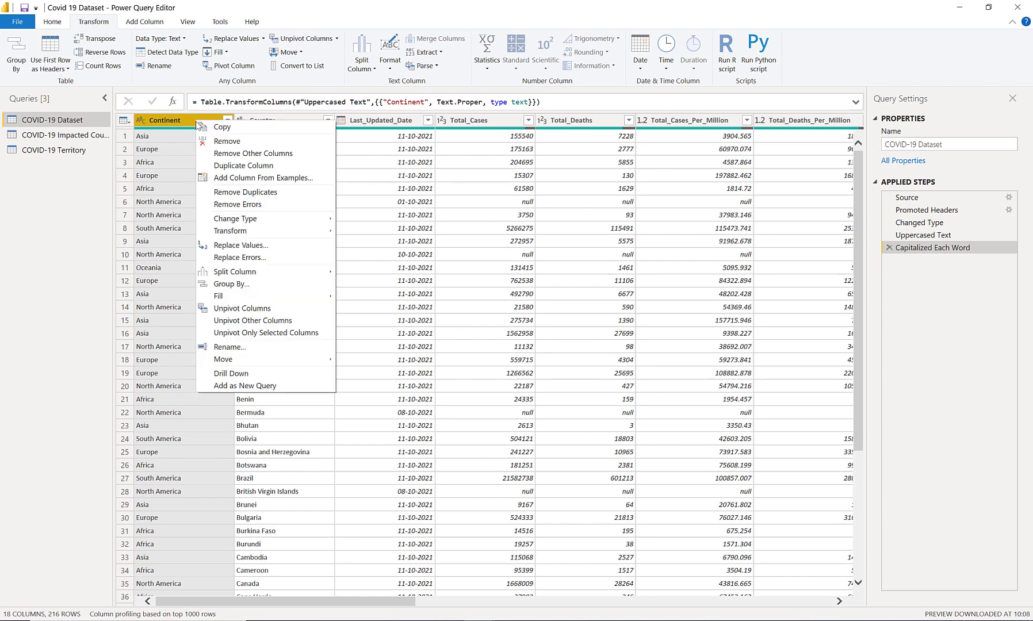
{"action": "mouse_move", "coordinate": [298, 219]}
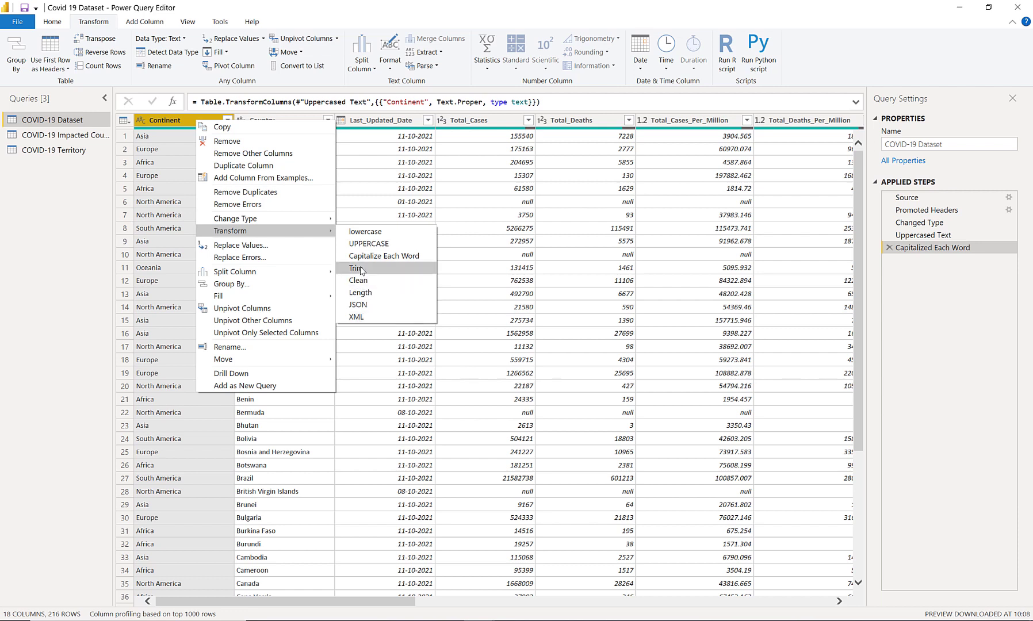
{"action": "left_click", "coordinate": [172, 141]}
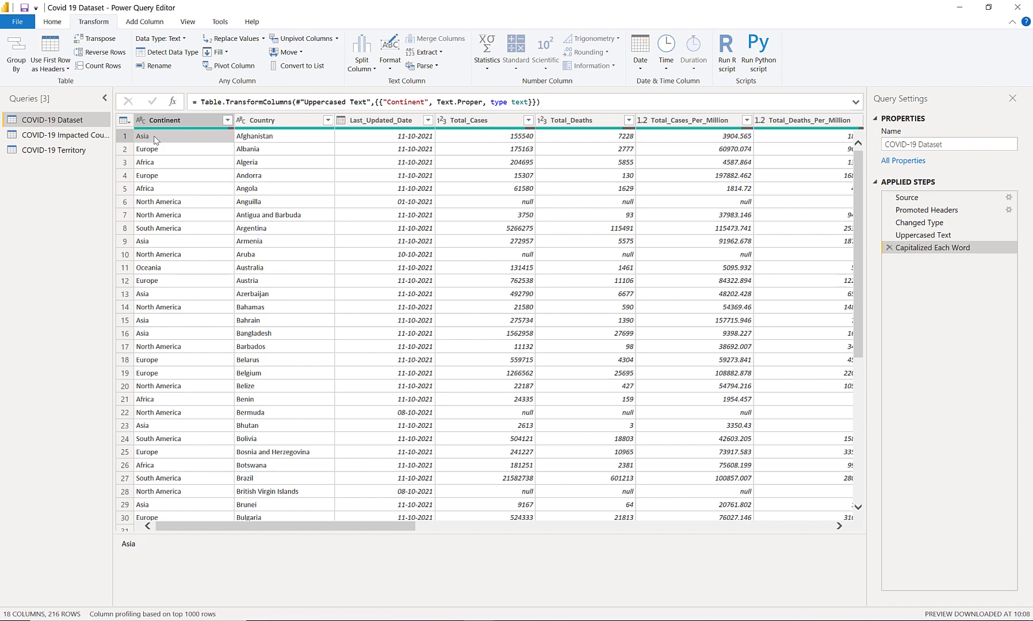
{"action": "right_click", "coordinate": [180, 119]}
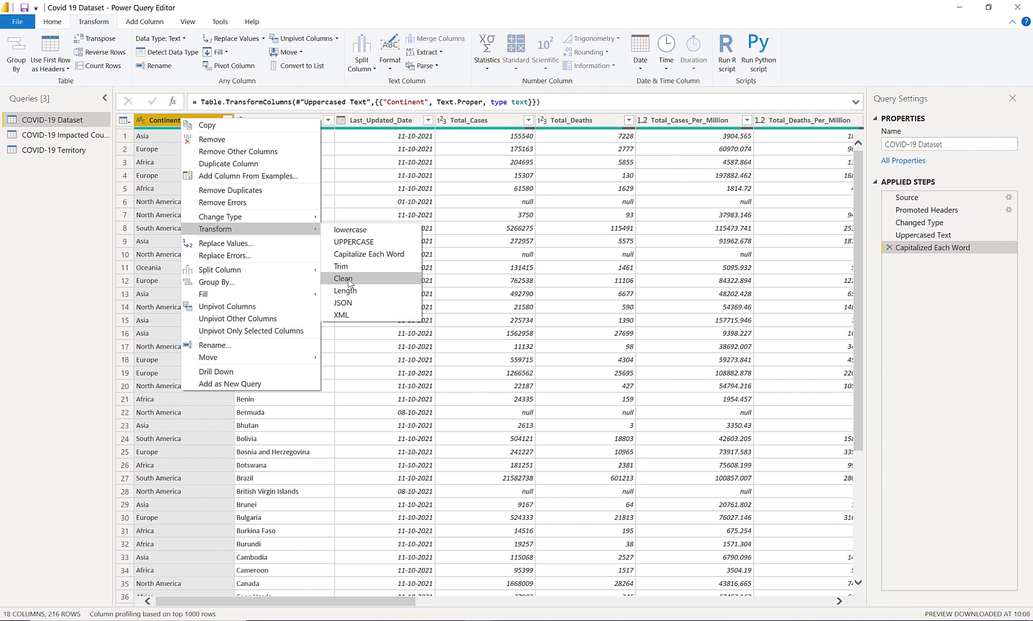
{"action": "left_click", "coordinate": [474, 296]}
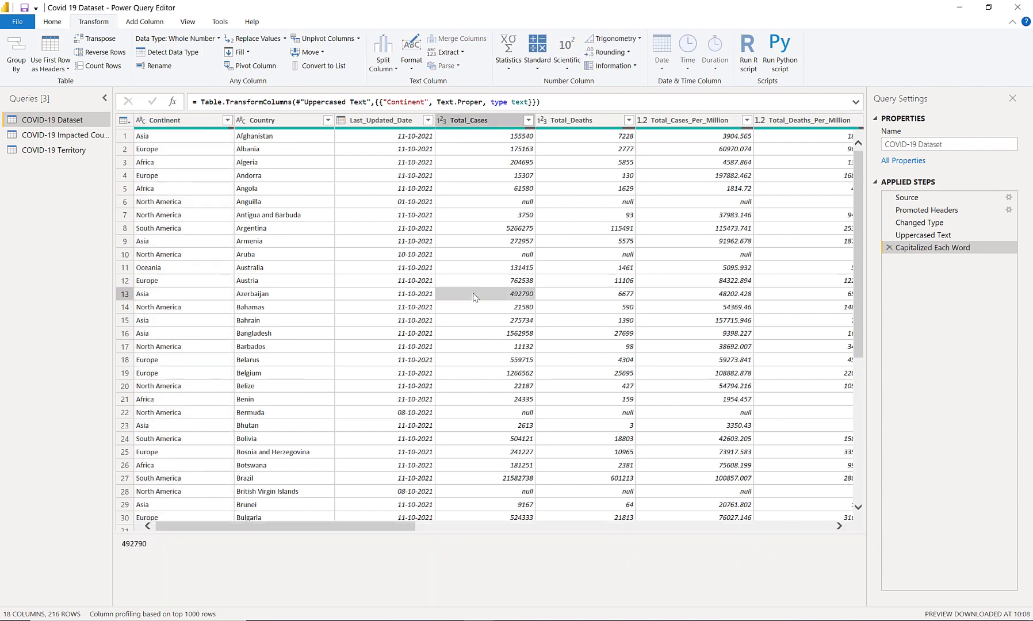
- In COVID-19 Impacted Country, enable Column distribution and inspect Continent's duplicate actions without applying any
{"action": "left_click", "coordinate": [58, 134]}
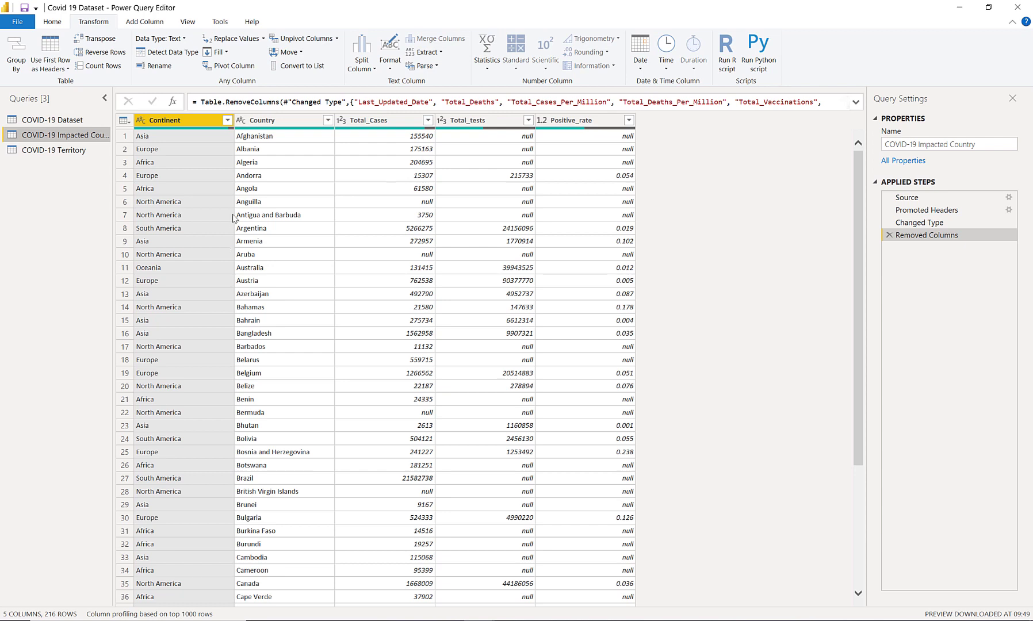
{"action": "left_click", "coordinate": [189, 23]}
{"action": "left_click", "coordinate": [161, 39]}
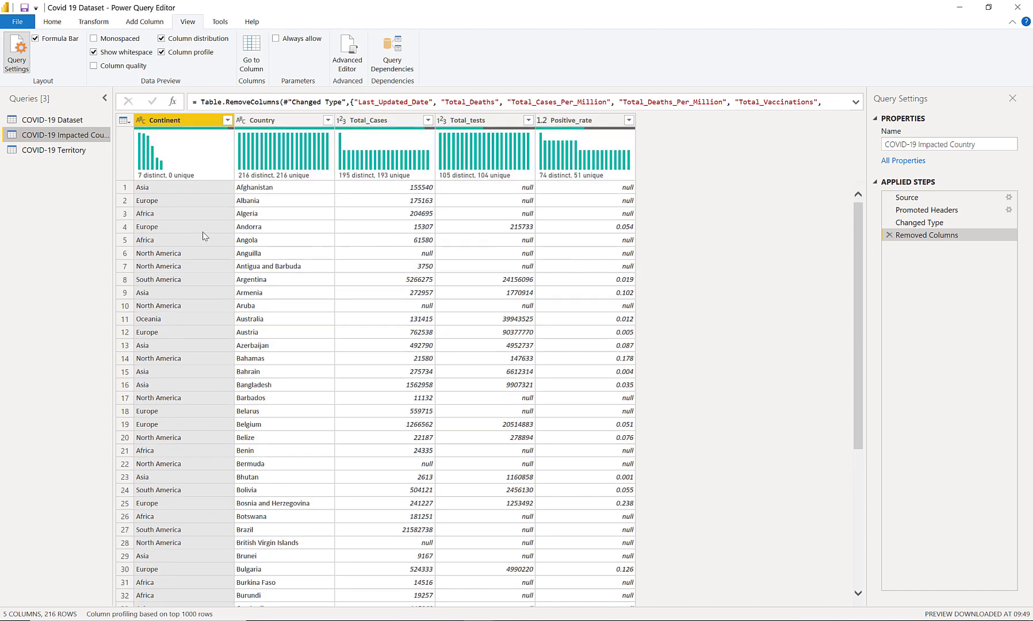
{"action": "mouse_move", "coordinate": [189, 154]}
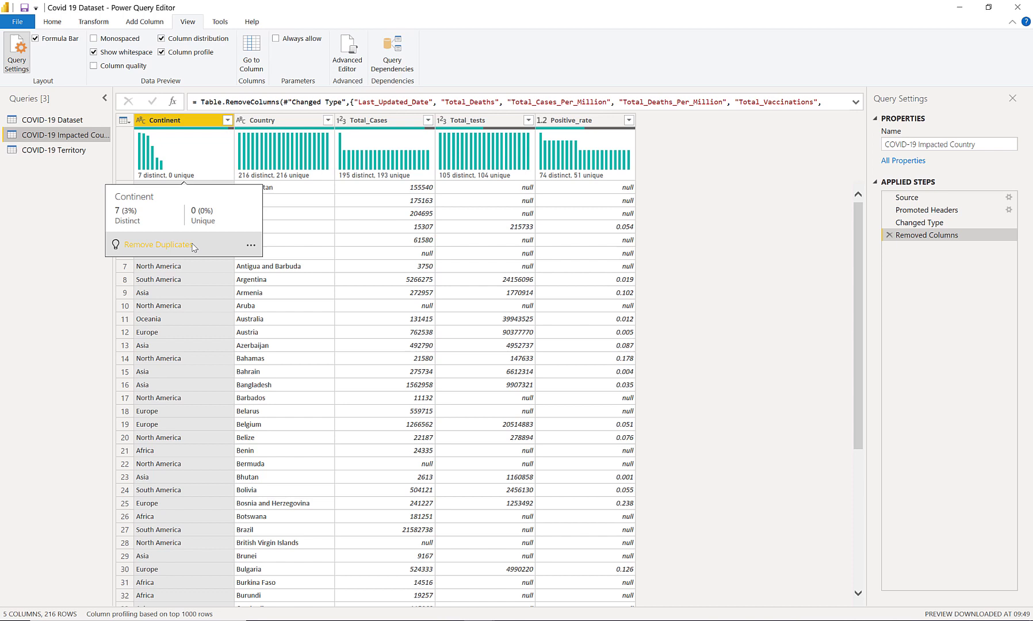
{"action": "left_click", "coordinate": [251, 247]}
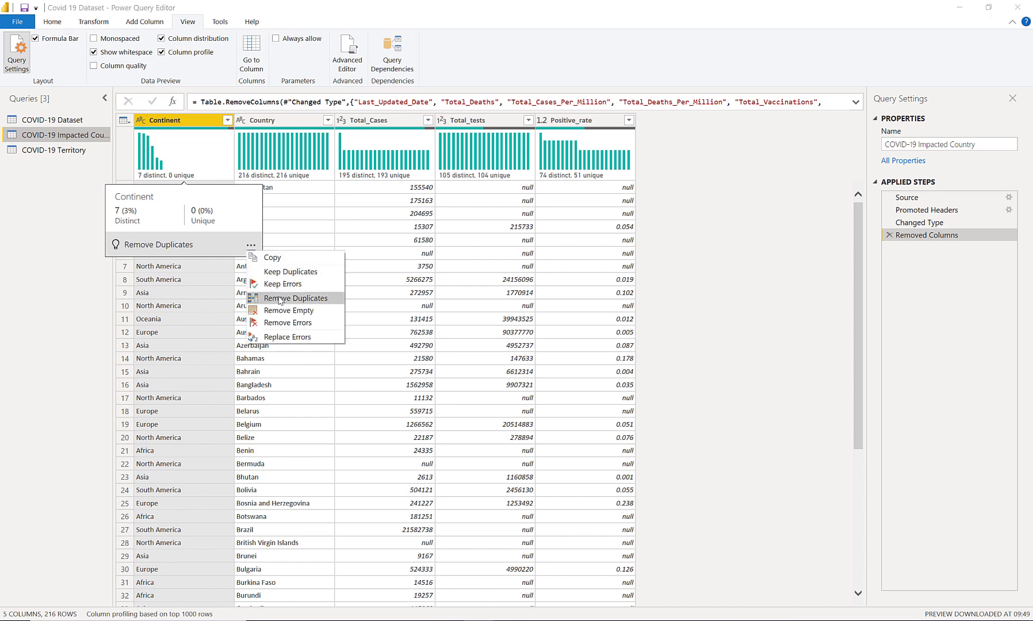
{"action": "left_click", "coordinate": [54, 136]}
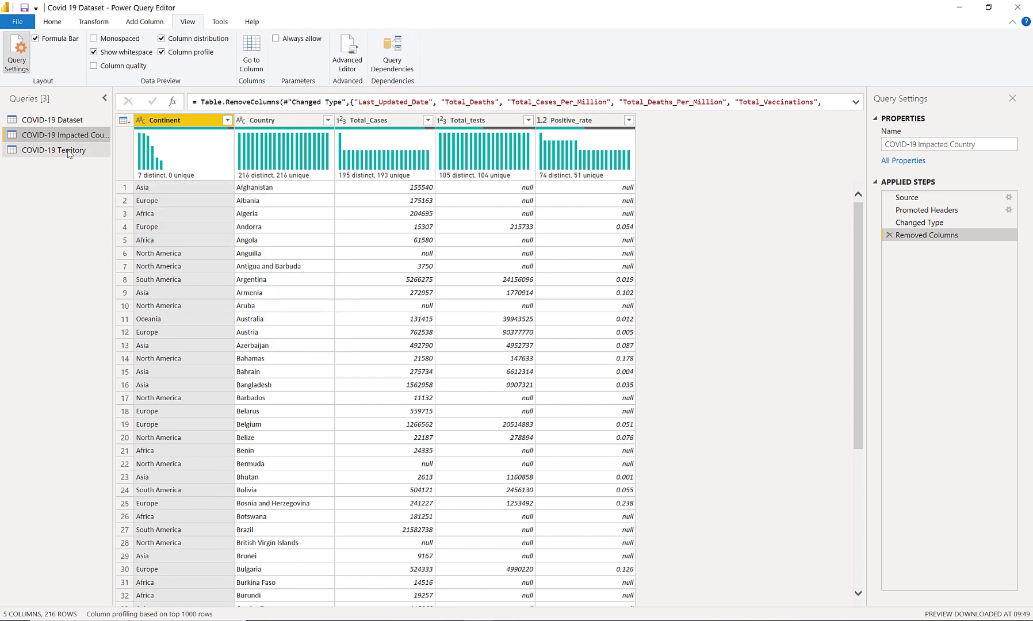
- Switch to the COVID-19 Territory query and review the Continent.1 column's options
{"action": "left_click", "coordinate": [68, 151]}
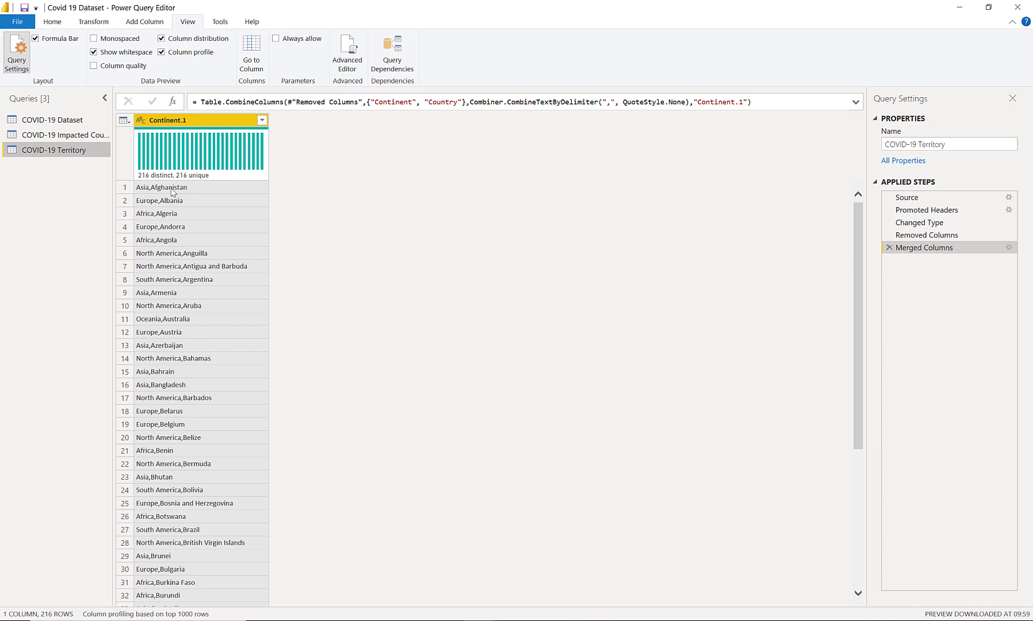
{"action": "right_click", "coordinate": [198, 119]}
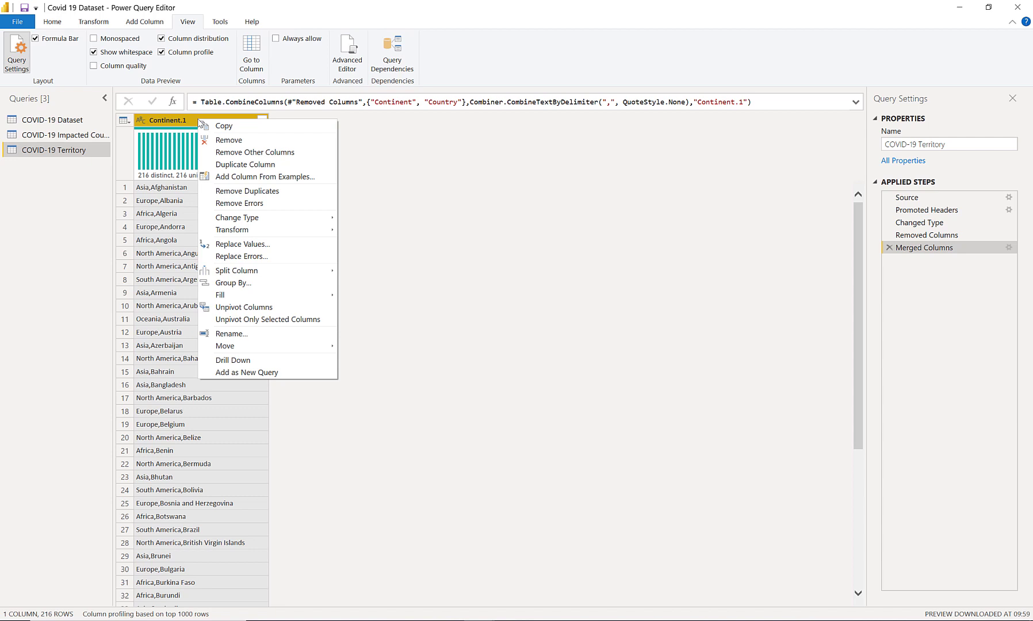
{"action": "mouse_move", "coordinate": [267, 272]}
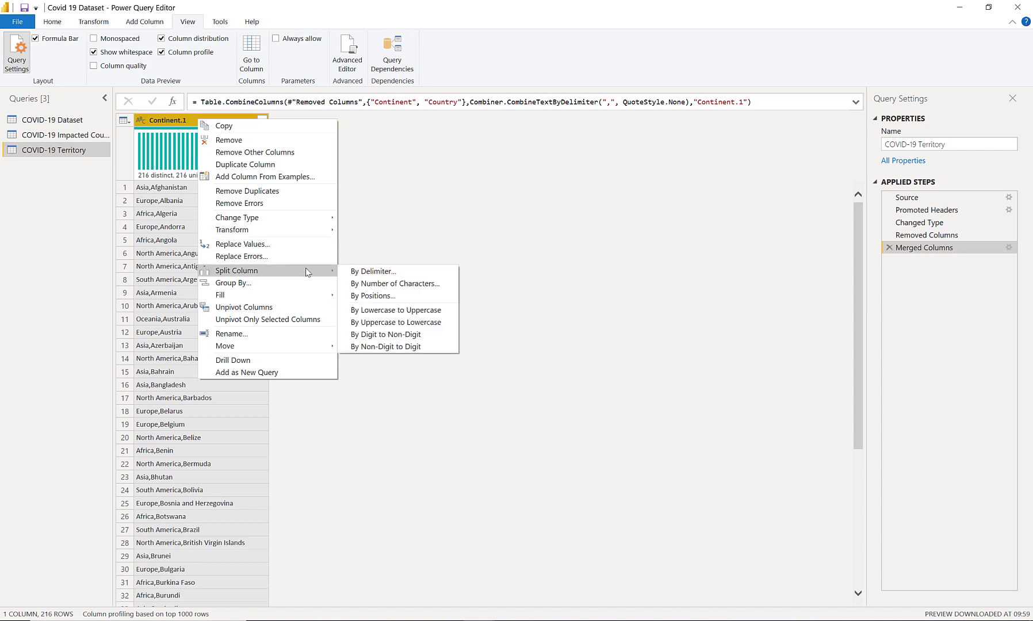
{"action": "left_click", "coordinate": [348, 198]}
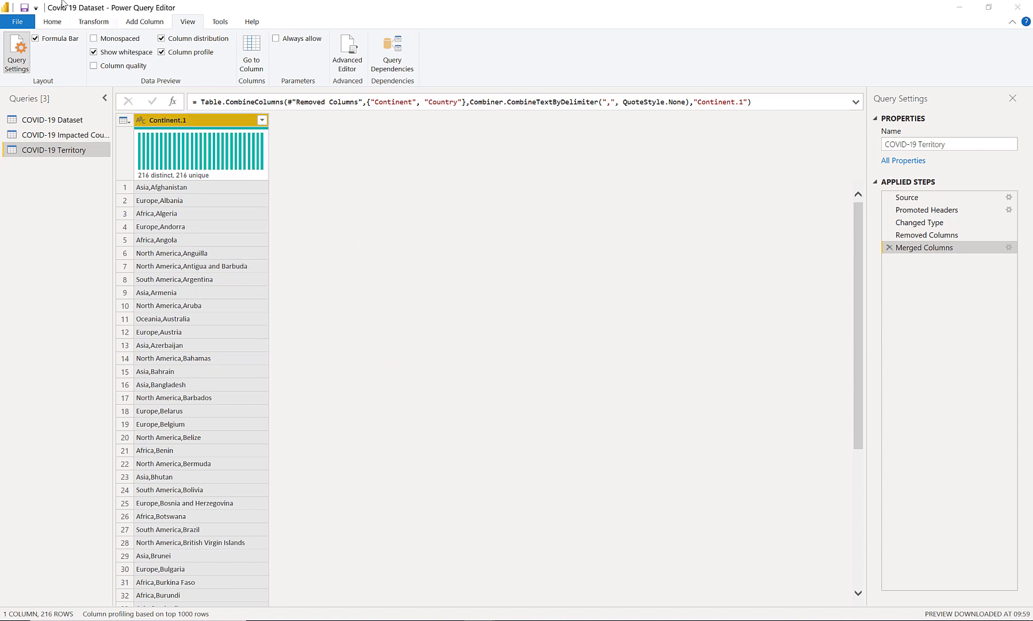
- Select the merged Continent.1 column and bring up the Split Column choices on Transform
{"action": "left_click", "coordinate": [93, 23]}
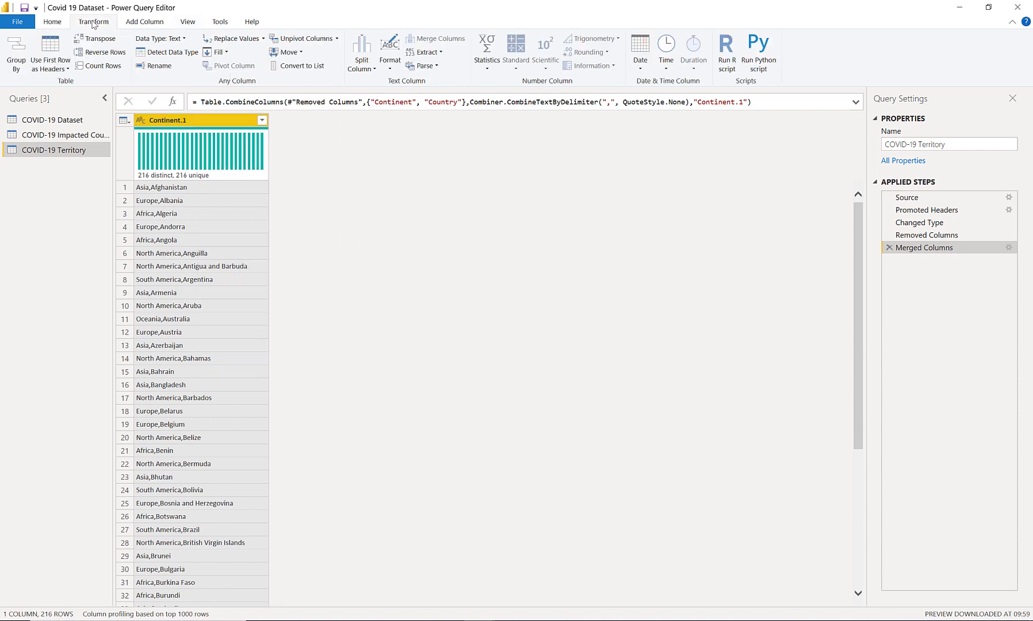
{"action": "left_click", "coordinate": [204, 124]}
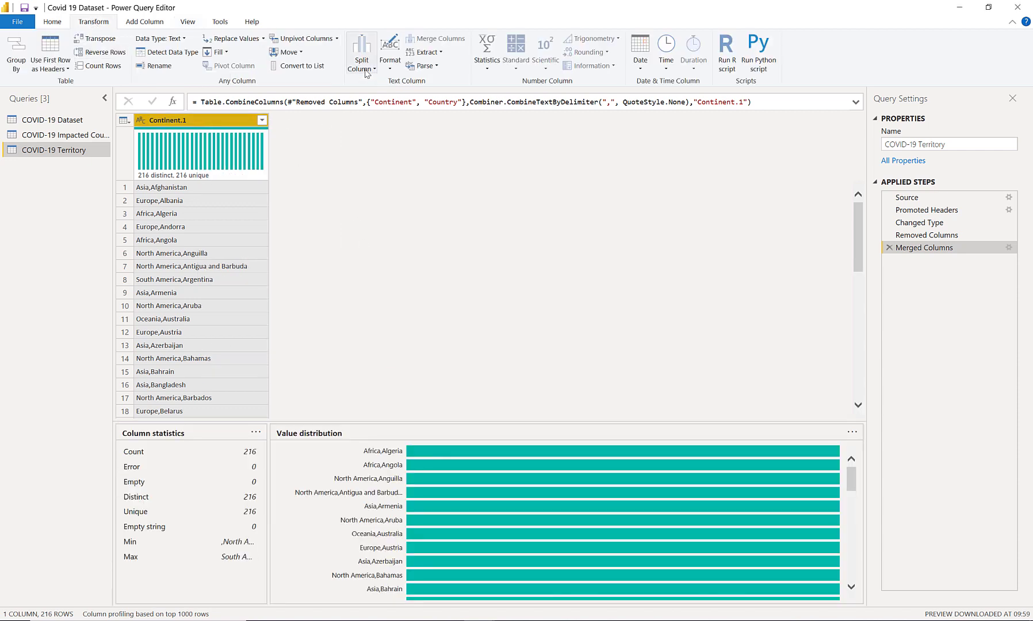
{"action": "left_click", "coordinate": [365, 70]}
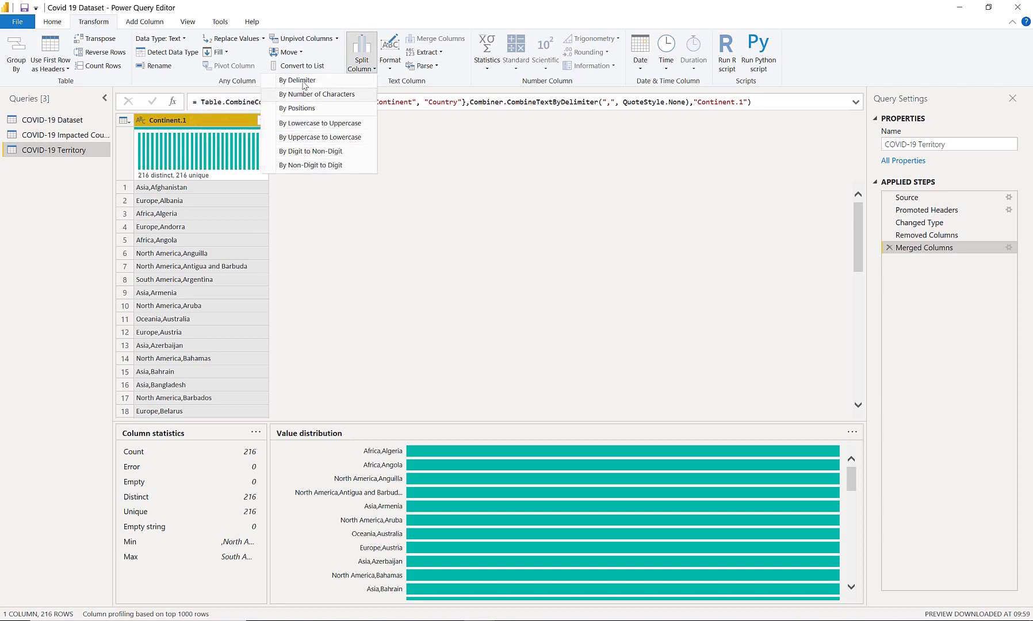
- Split Continent.1 by Comma at the left-most delimiter into Continent.1.1 and Continent.1.2
{"action": "left_click", "coordinate": [299, 81]}
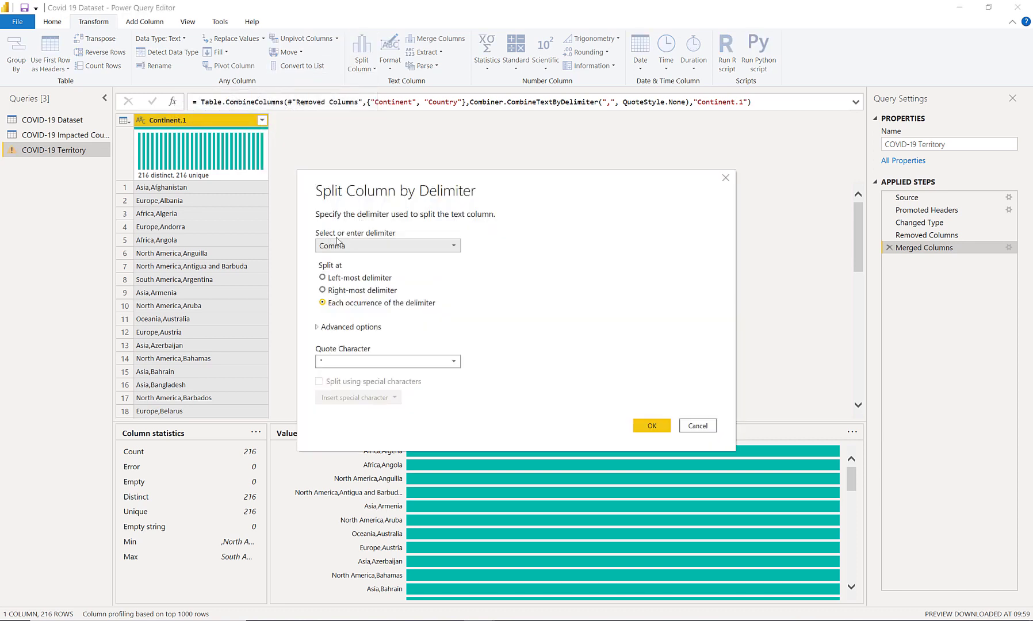
{"action": "left_click", "coordinate": [334, 248]}
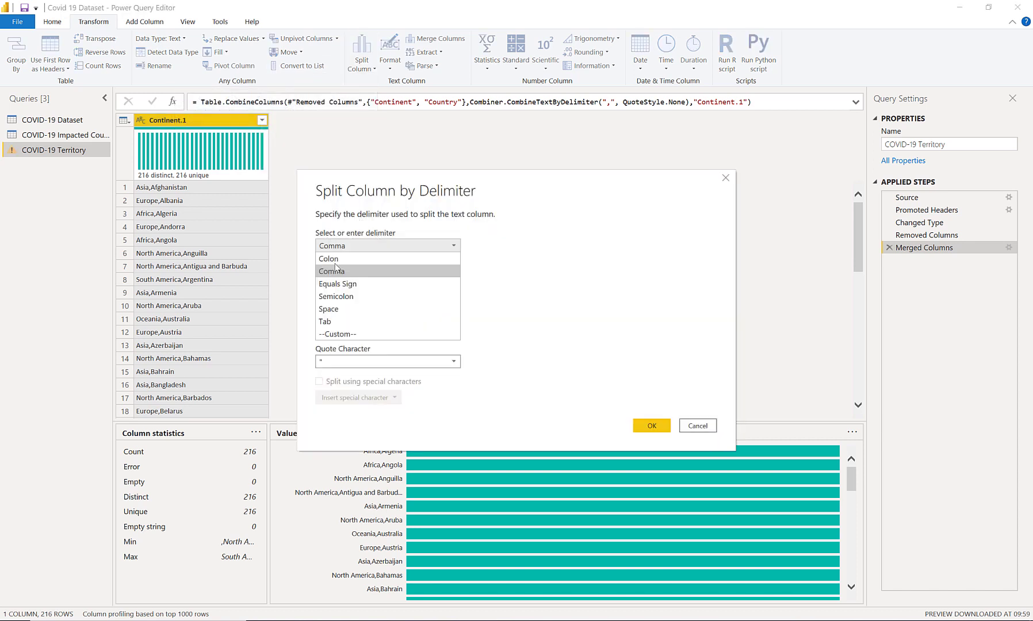
{"action": "left_click", "coordinate": [338, 271]}
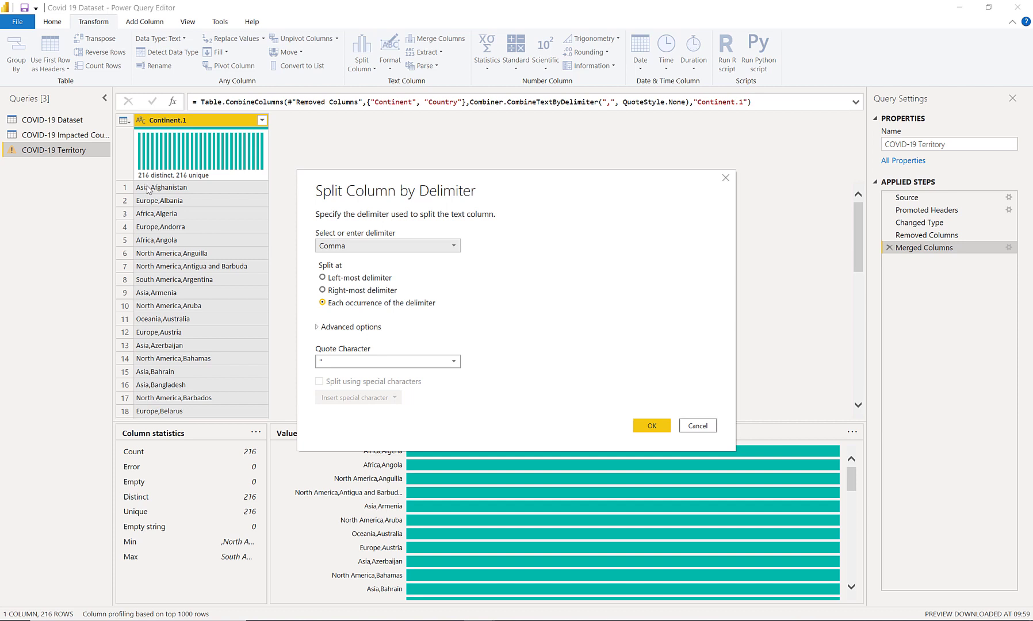
{"action": "left_click", "coordinate": [322, 278]}
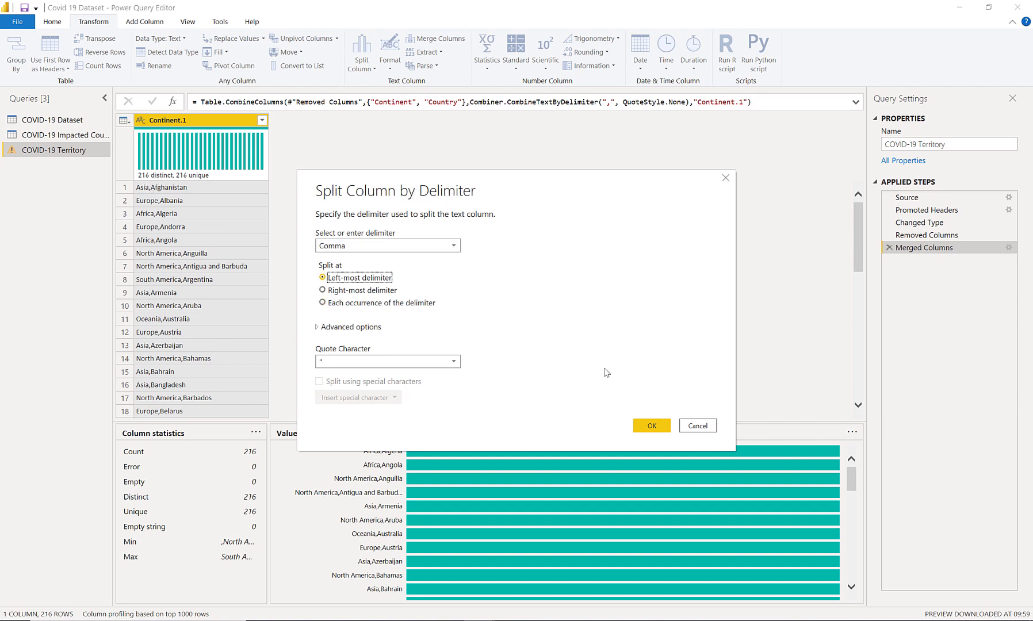
{"action": "left_click", "coordinate": [652, 425]}
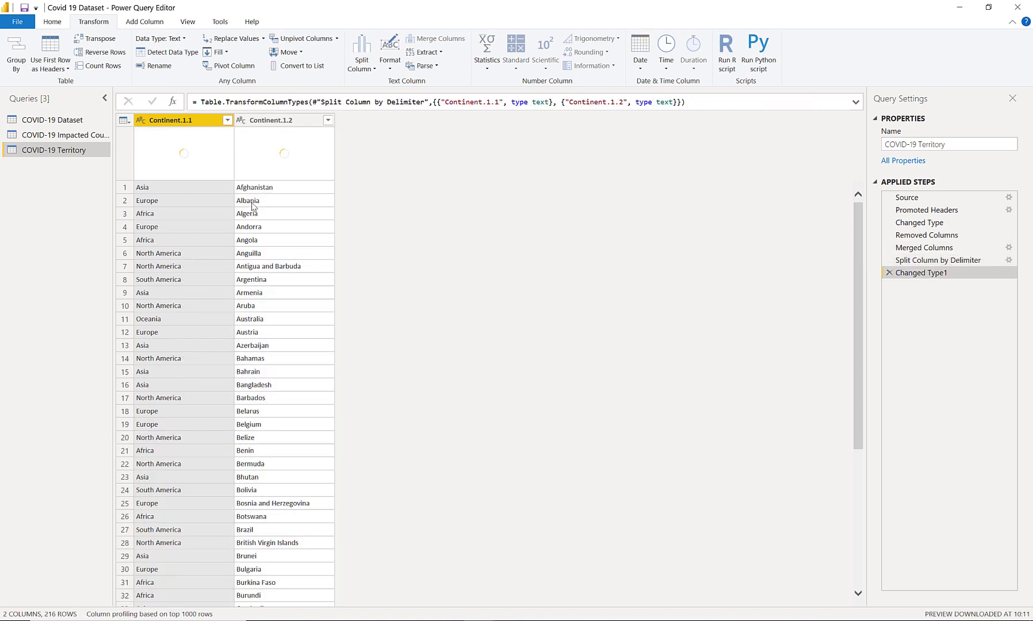
{"action": "mouse_move", "coordinate": [194, 164]}
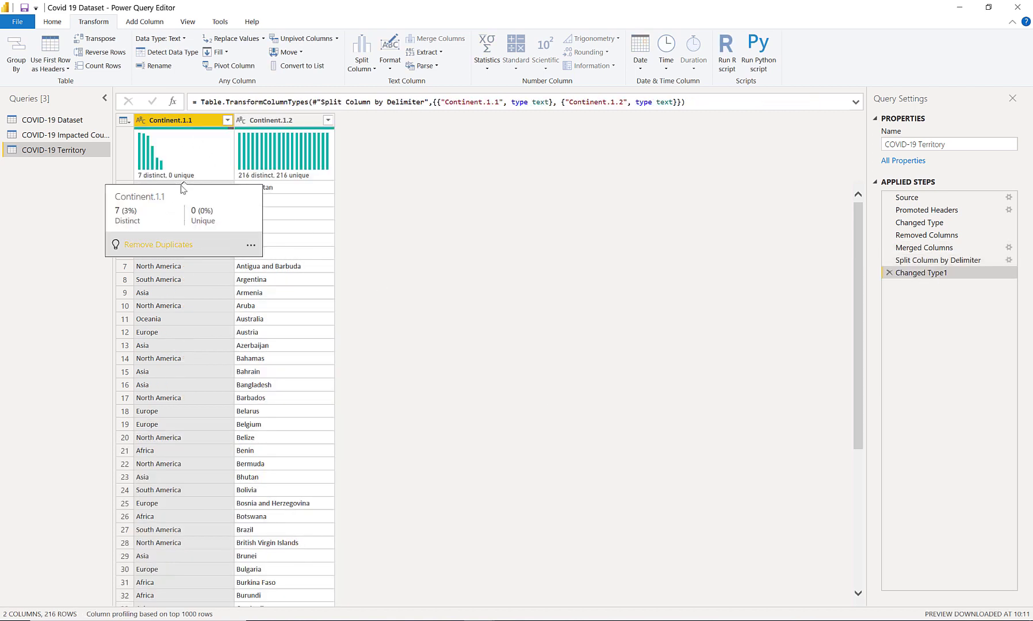